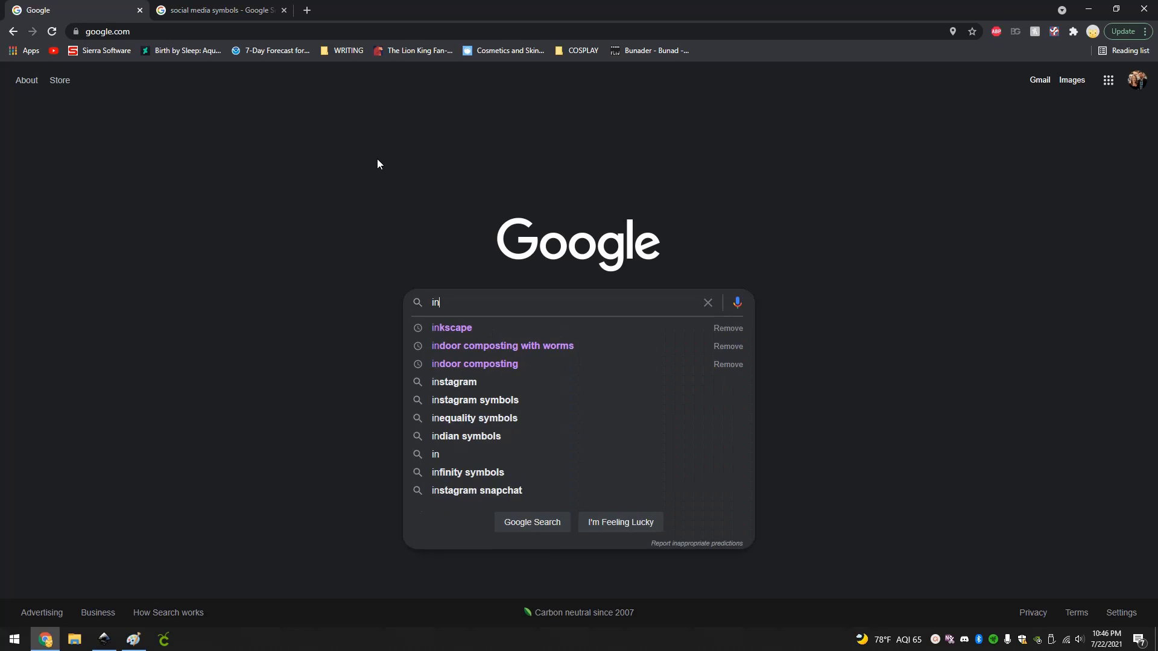
Search Google for inkscape and open the current release's download page on the official Inkscape website.
{"action": "key", "text": "Return"}
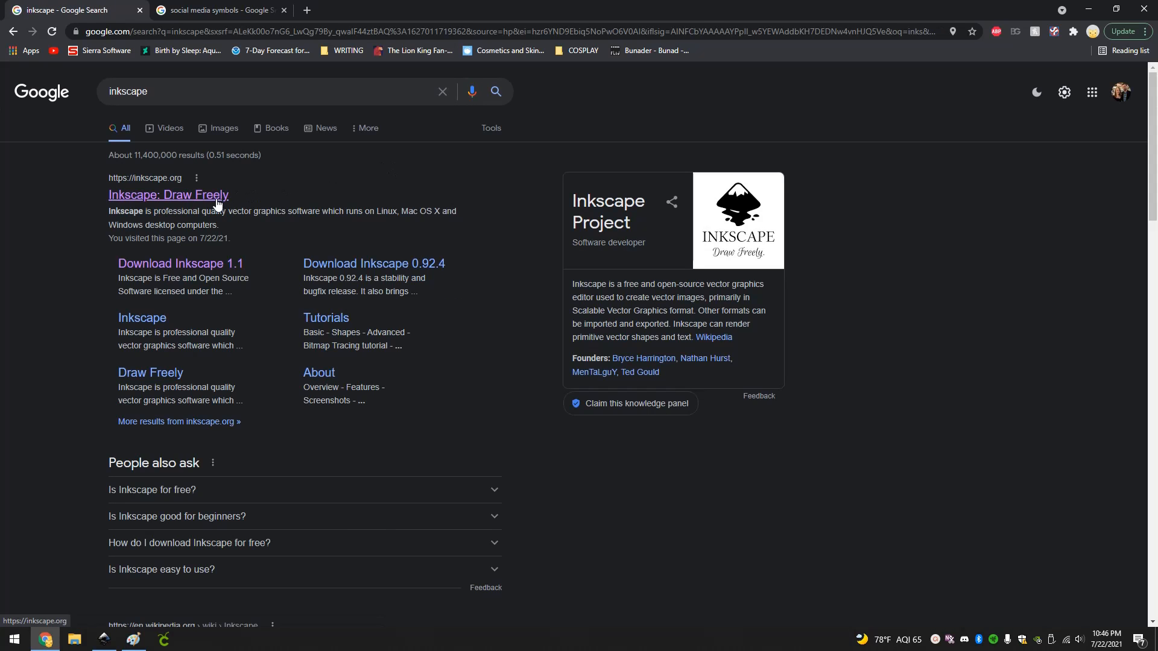
{"action": "left_click", "coordinate": [212, 196]}
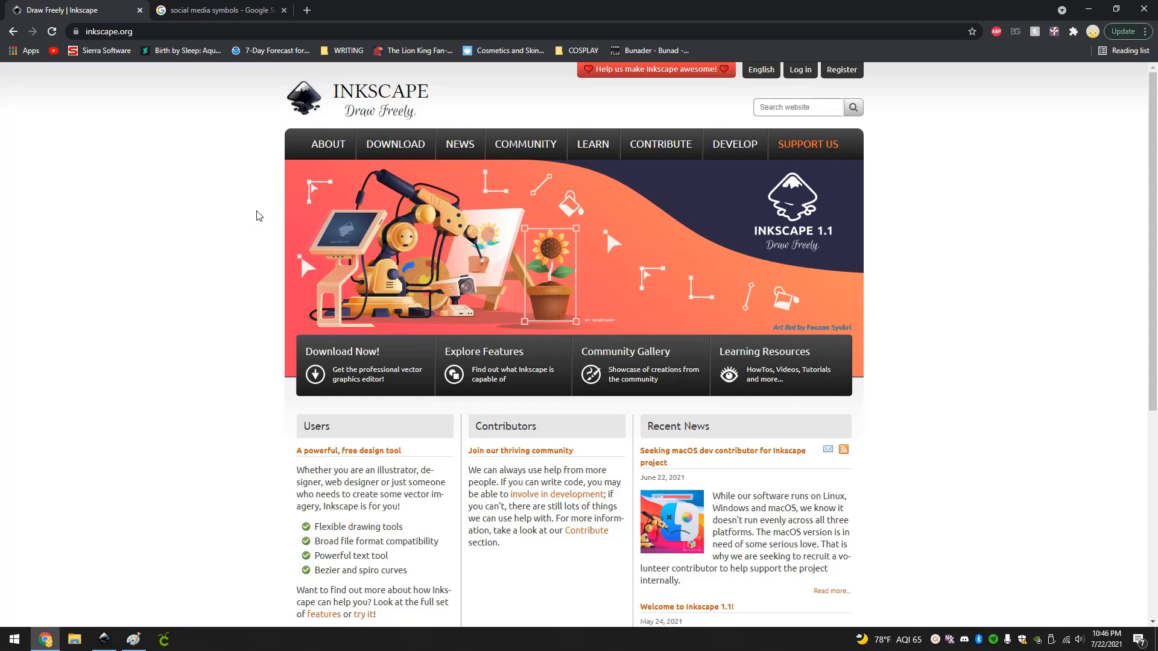
{"action": "mouse_move", "coordinate": [392, 148]}
{"action": "left_click", "coordinate": [391, 172]}
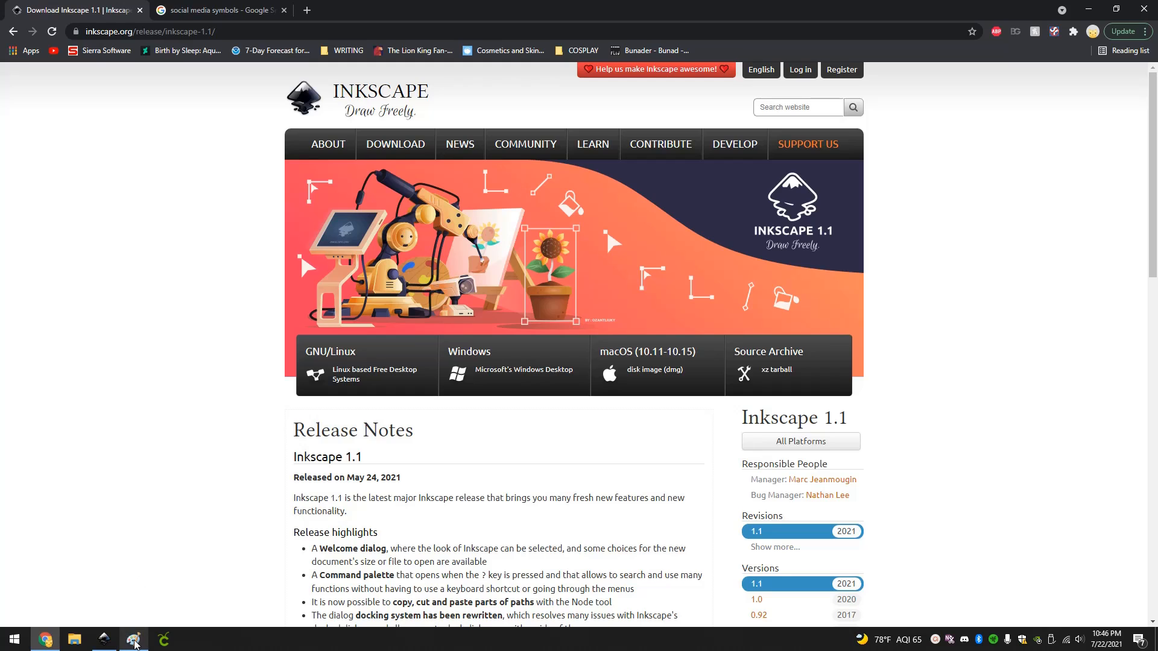
Copy the black social media icon set image from the Chrome image result and paste it onto the blank Paint canvas.
{"action": "left_click", "coordinate": [133, 639]}
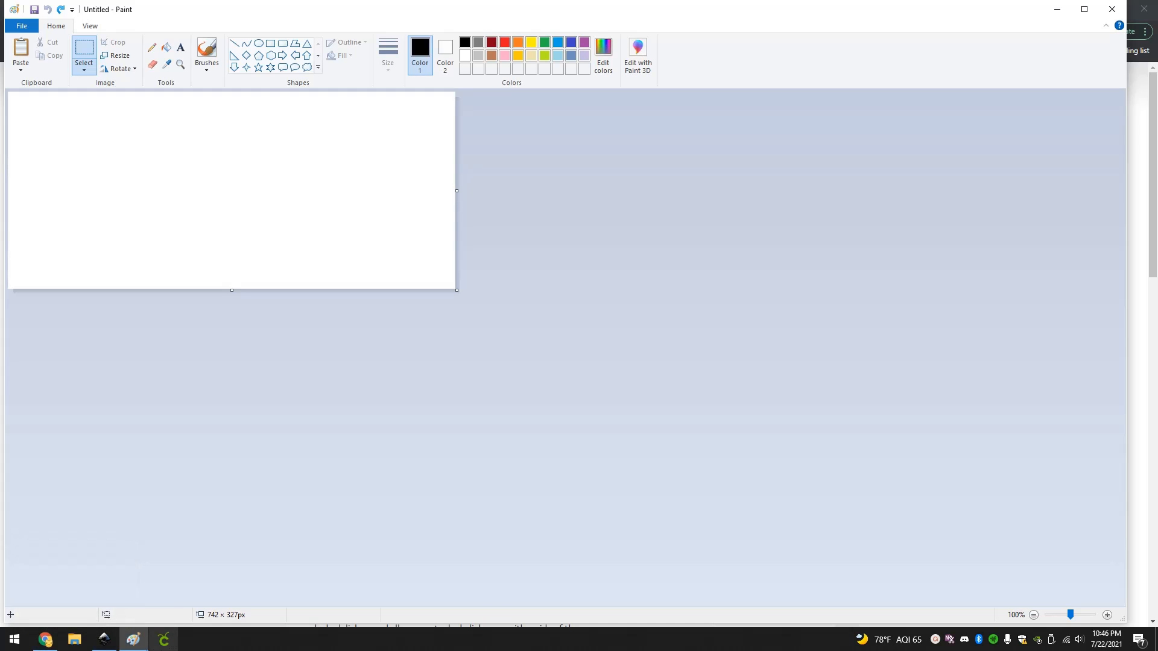
{"action": "left_click", "coordinate": [45, 639]}
{"action": "left_click", "coordinate": [234, 12]}
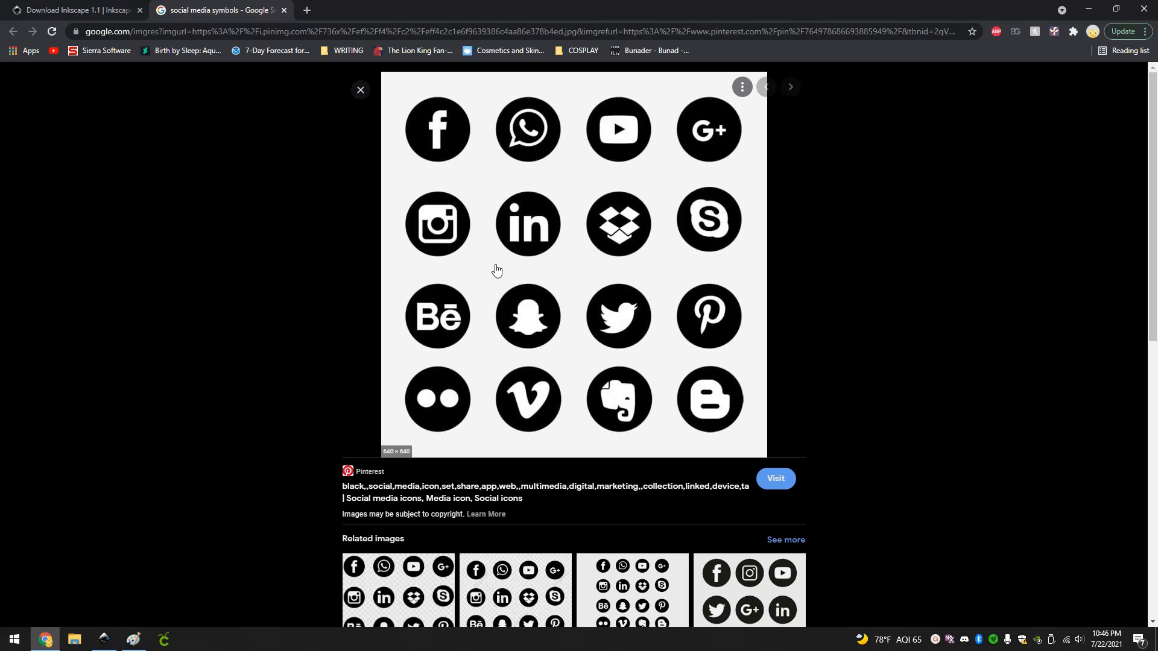
{"action": "right_click", "coordinate": [493, 266]}
{"action": "left_click", "coordinate": [559, 423]}
{"action": "left_click", "coordinate": [133, 639]}
{"action": "key", "text": "ctrl+v"}
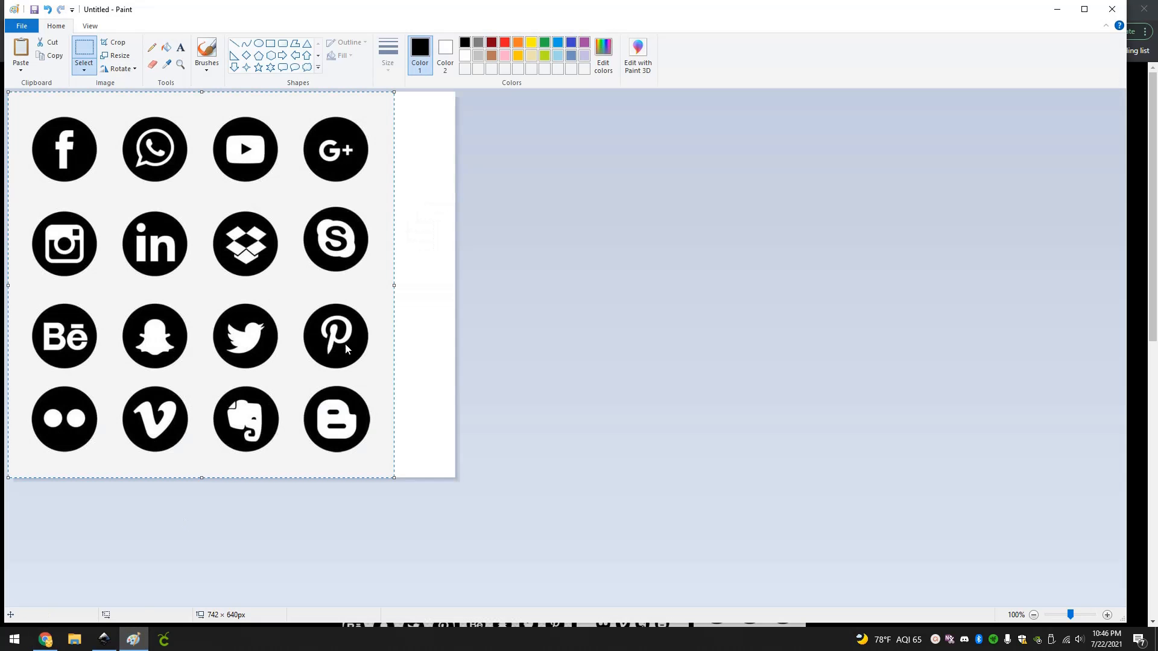
Copy the Facebook icon with a selection of about 132 × 152 px, paste it into Inkscape and move it nearer the page's middle.
{"action": "left_click", "coordinate": [507, 390]}
{"action": "left_click_drag", "start_coordinate": [23, 103], "coordinate": [103, 194]}
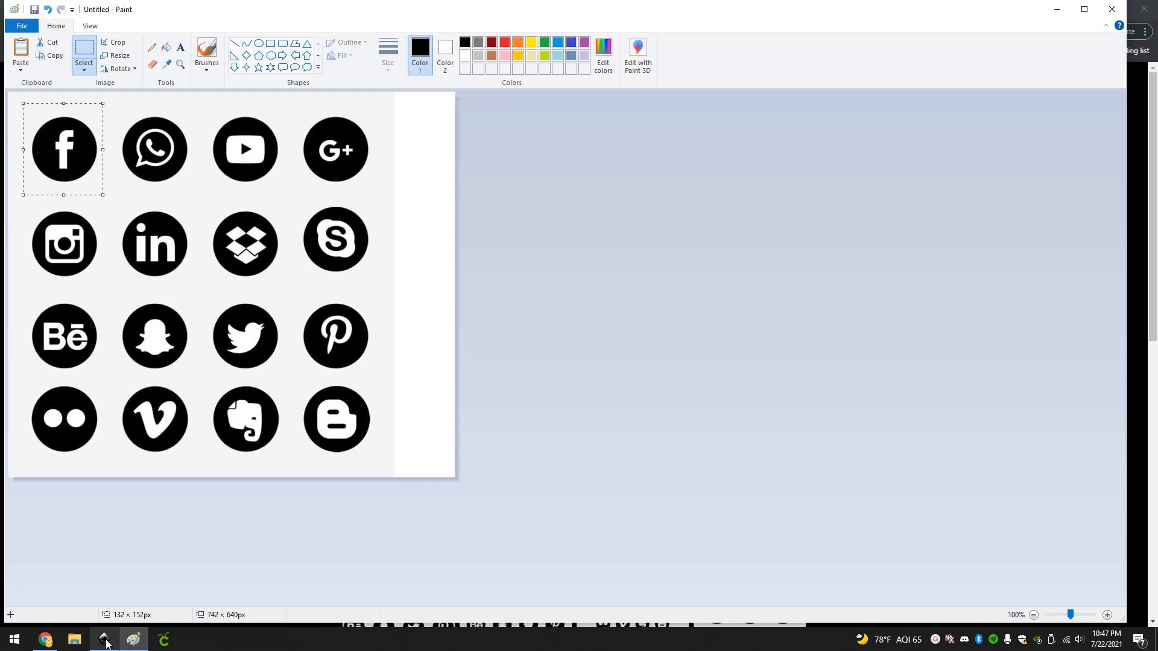
{"action": "left_click", "coordinate": [106, 642]}
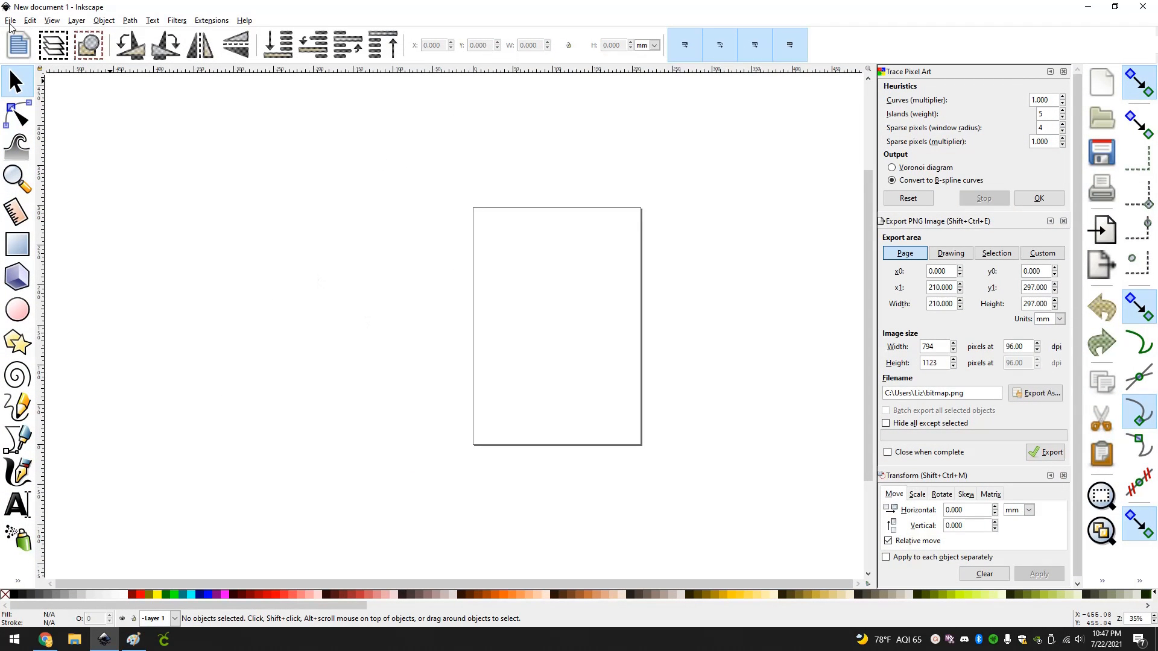
{"action": "key", "text": "ctrl+v"}
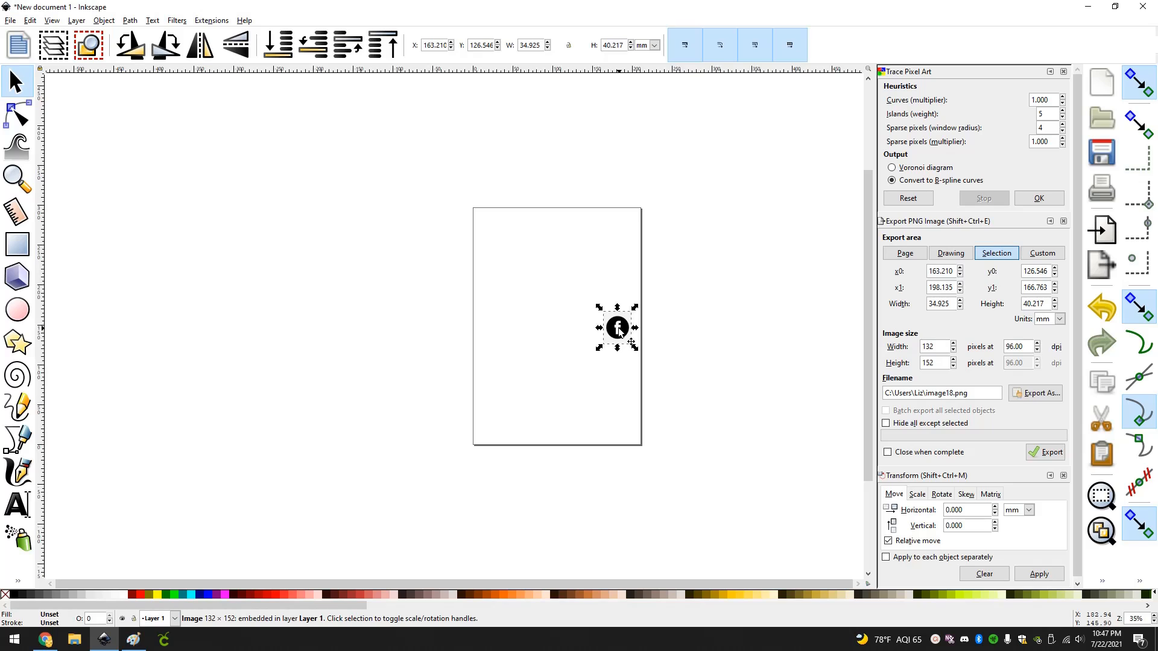
{"action": "left_click_drag", "start_coordinate": [618, 330], "coordinate": [580, 322]}
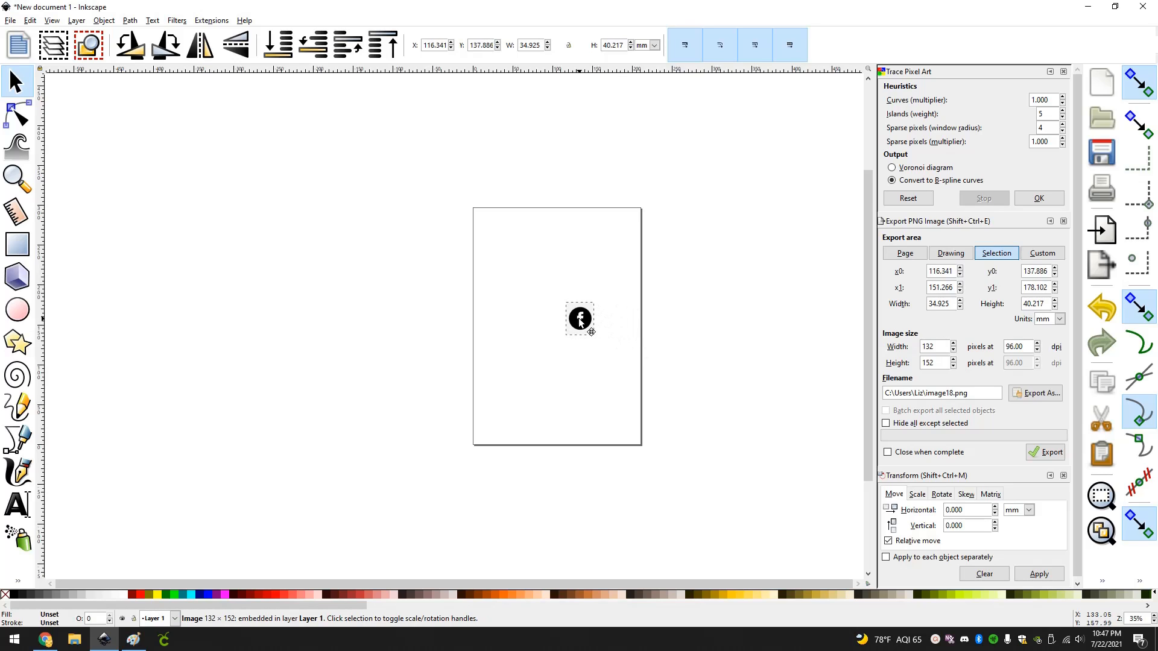
Resize the page to fit the pasted Facebook icon image.
{"action": "left_click", "coordinate": [577, 355]}
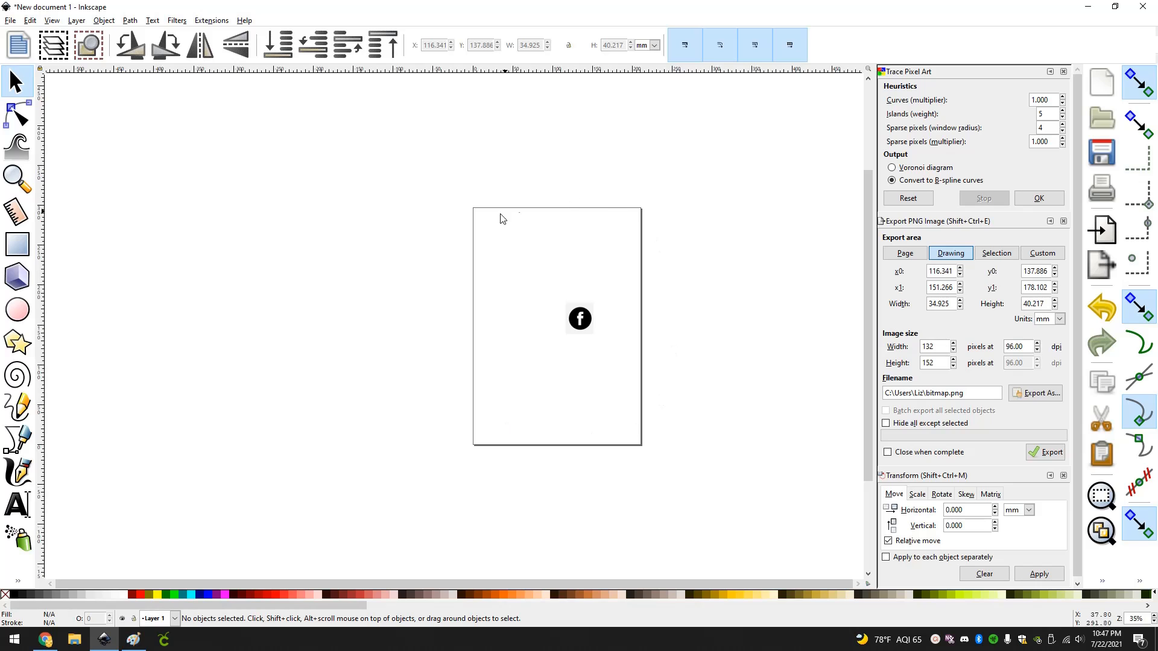
{"action": "left_click", "coordinate": [588, 324]}
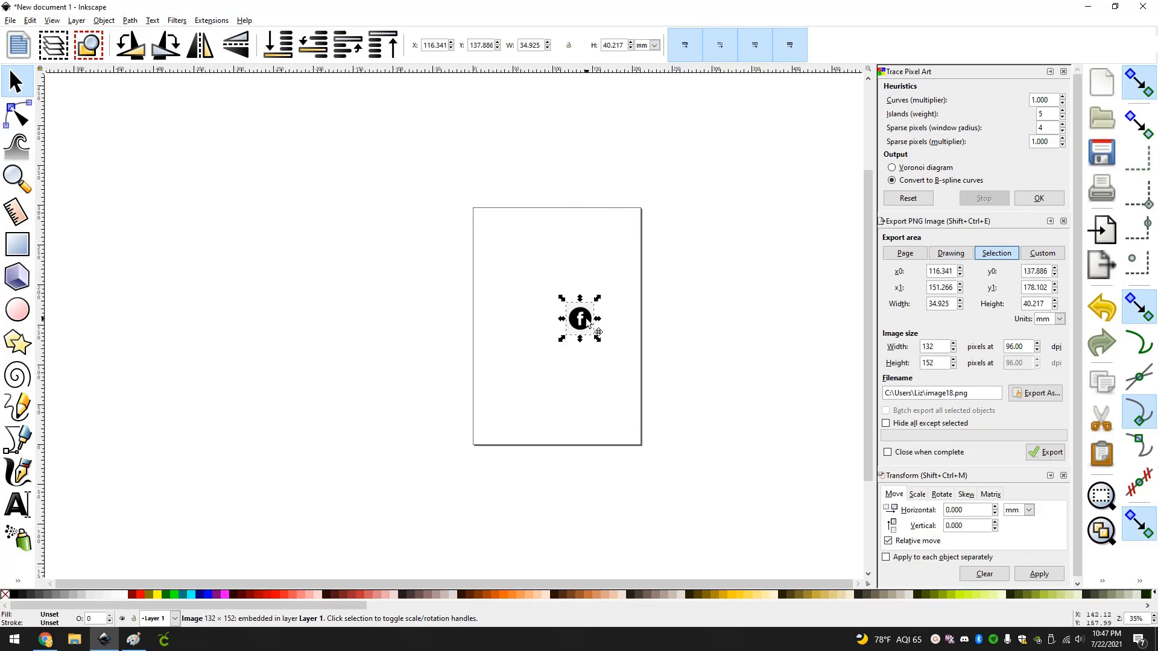
{"action": "left_click", "coordinate": [29, 20]}
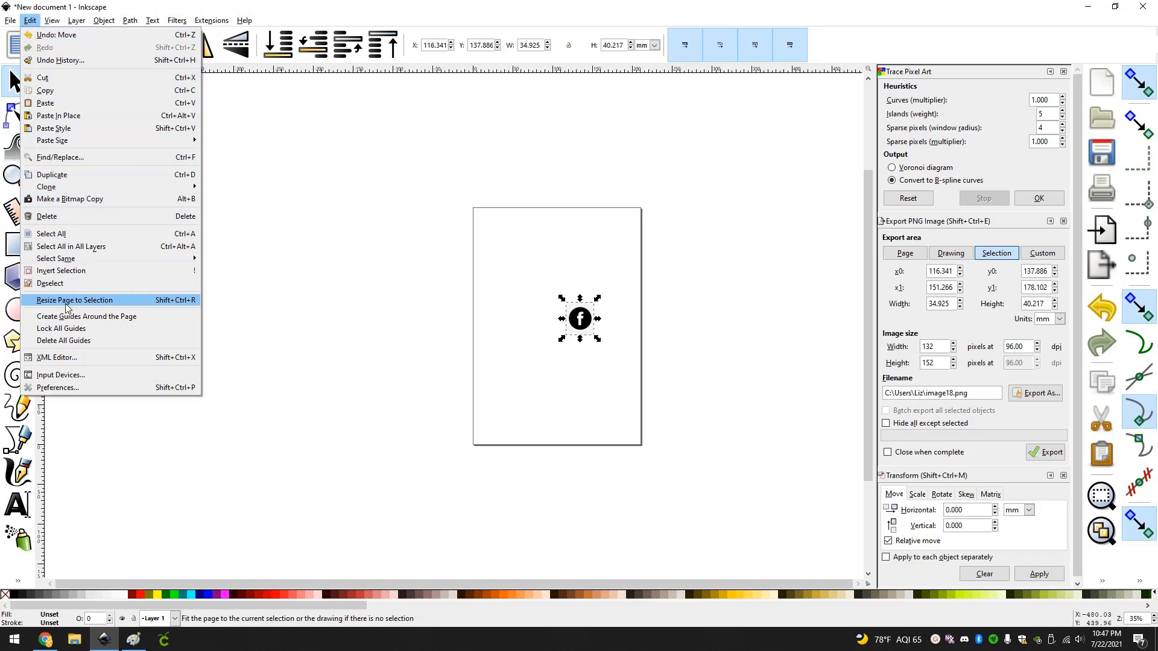
{"action": "left_click", "coordinate": [131, 307]}
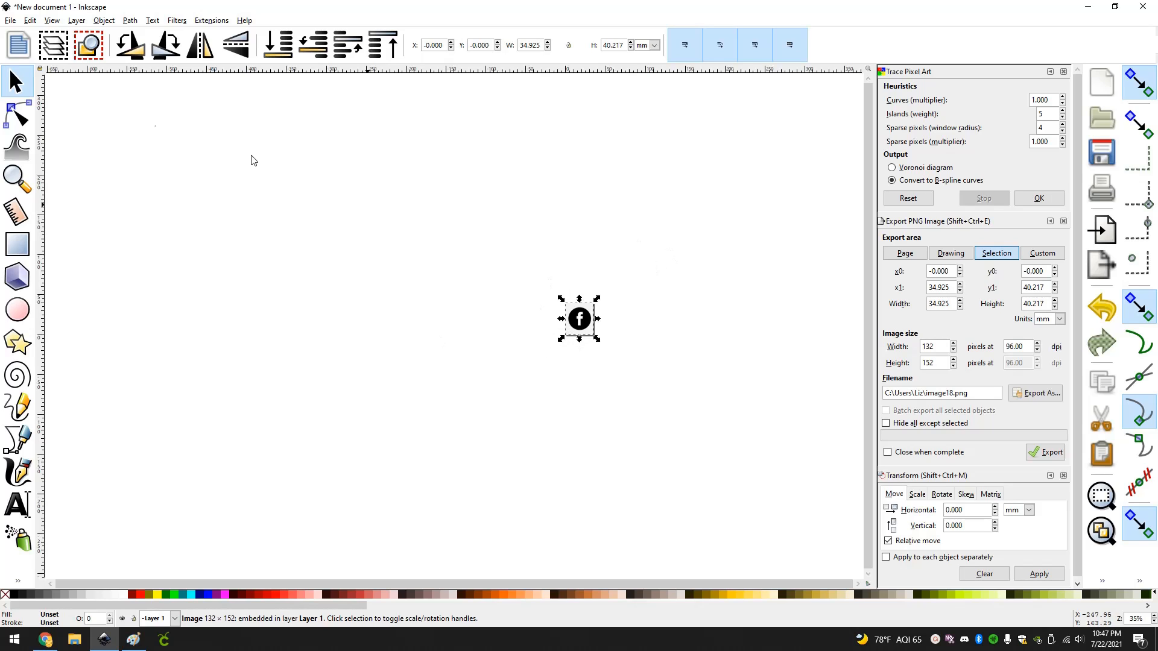
Trace the Facebook icon bitmap into a path using a single-scan brightness cutoff with threshold 0.450.
{"action": "left_click", "coordinate": [129, 23]}
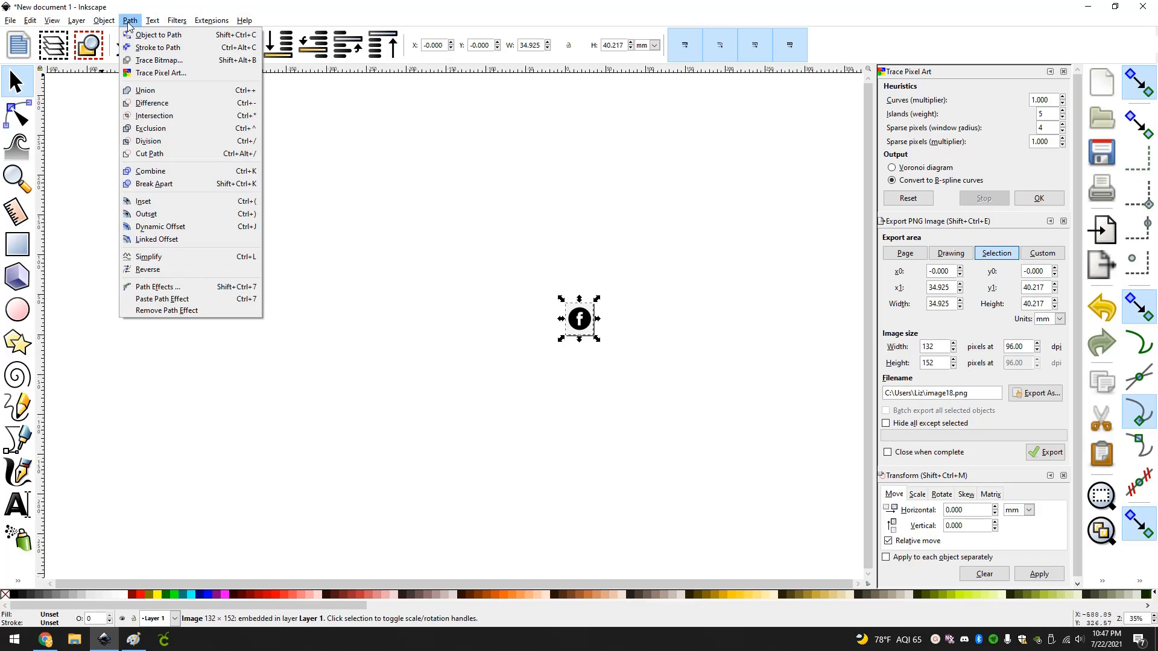
{"action": "left_click", "coordinate": [144, 61]}
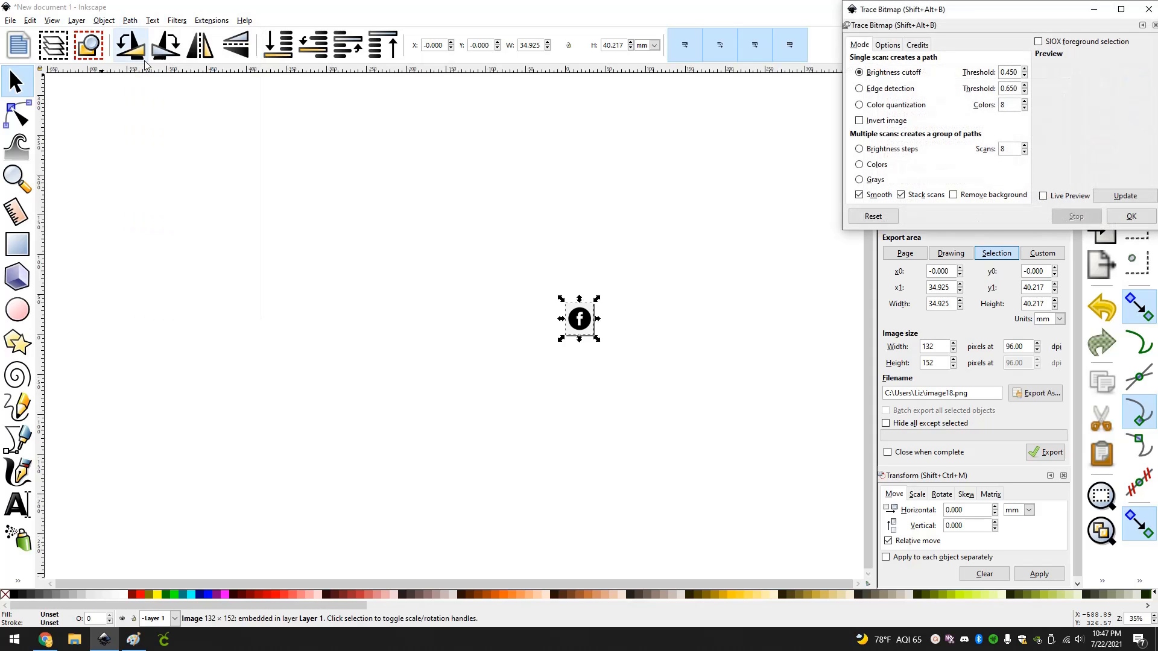
{"action": "left_click", "coordinate": [1107, 199]}
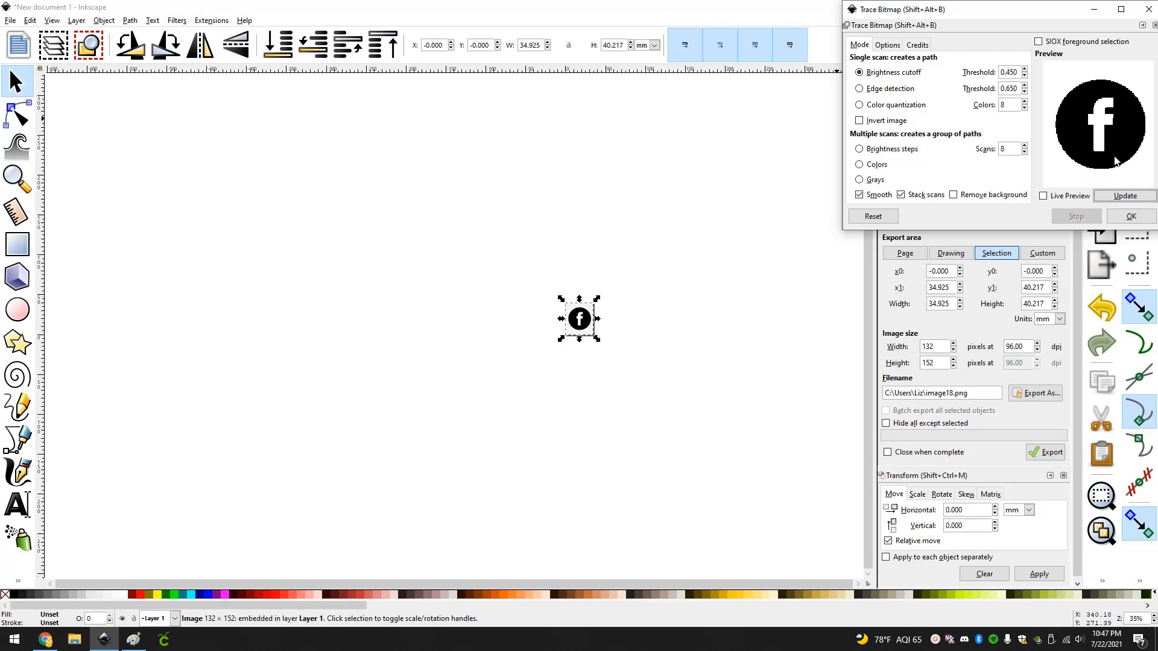
{"action": "left_click", "coordinate": [1114, 218]}
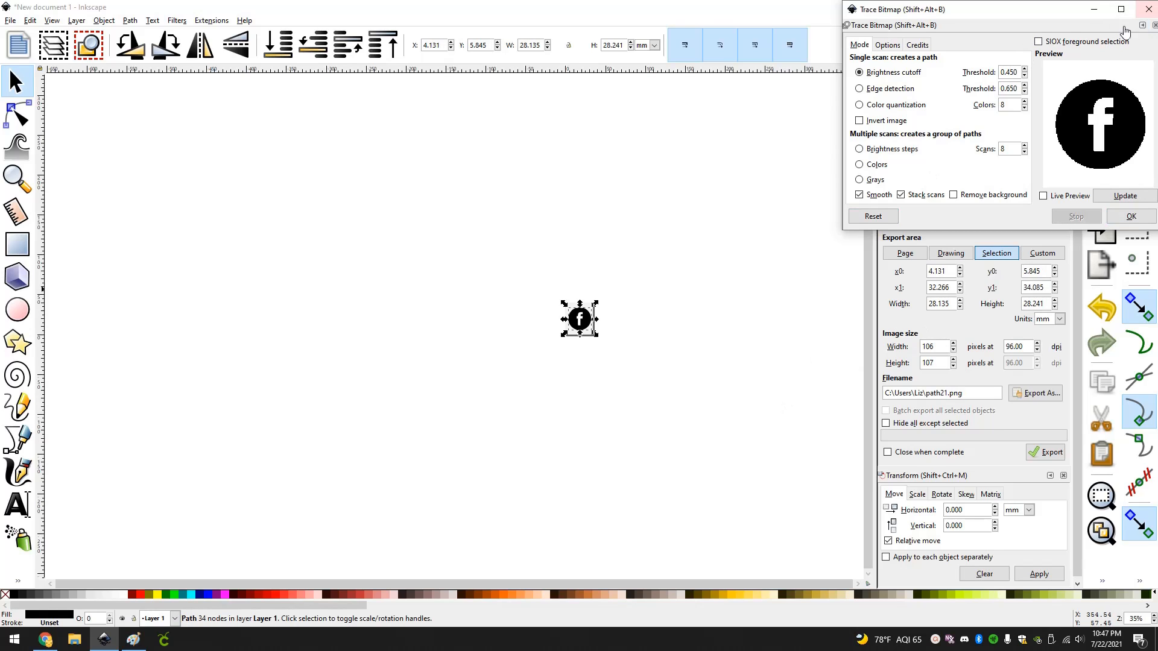
{"action": "left_click_drag", "start_coordinate": [1063, 14], "coordinate": [965, 43]}
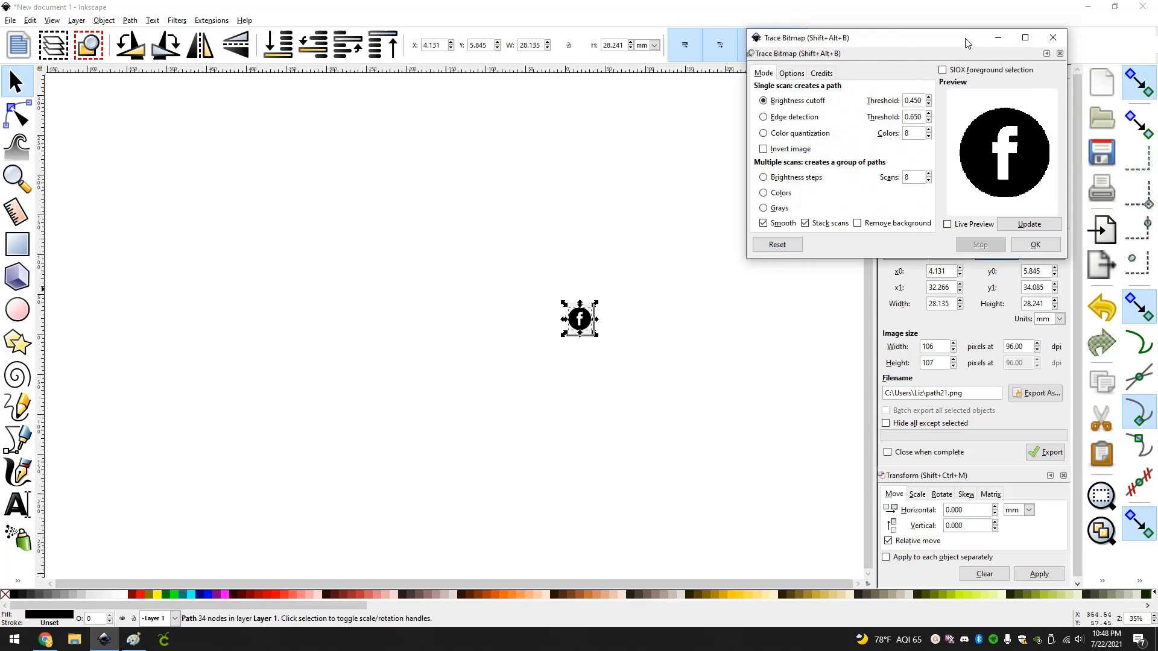
{"action": "left_click", "coordinate": [1053, 37]}
Delete the original bitmap from beneath the traced Facebook logo, leaving the traced path placed within the page.
{"action": "left_click", "coordinate": [647, 347]}
{"action": "scroll", "coordinate": [639, 341], "scroll_direction": "up", "scroll_amount": 2}
{"action": "scroll", "coordinate": [609, 332], "scroll_direction": "up", "scroll_amount": 3}
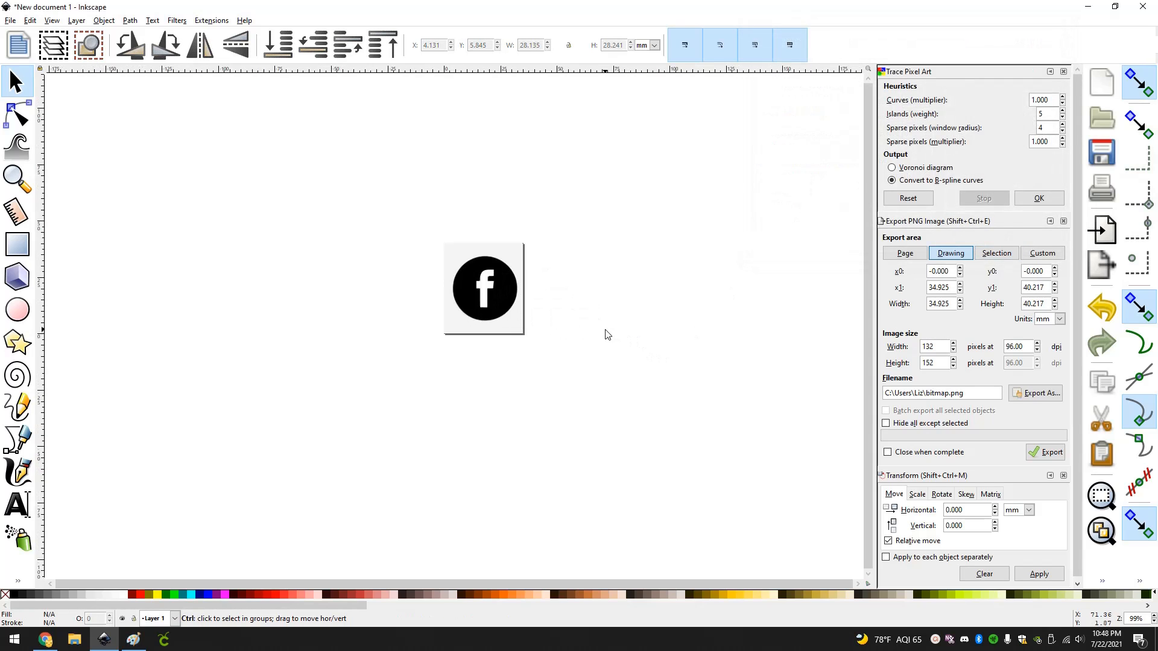
{"action": "left_click", "coordinate": [351, 291]}
{"action": "mouse_move", "coordinate": [351, 289]}
{"action": "left_mouse_down"}
{"action": "mouse_move", "coordinate": [646, 323]}
{"action": "mouse_move", "coordinate": [610, 302]}
{"action": "mouse_move", "coordinate": [629, 281]}
{"action": "mouse_move", "coordinate": [617, 288]}
{"action": "left_mouse_up"}
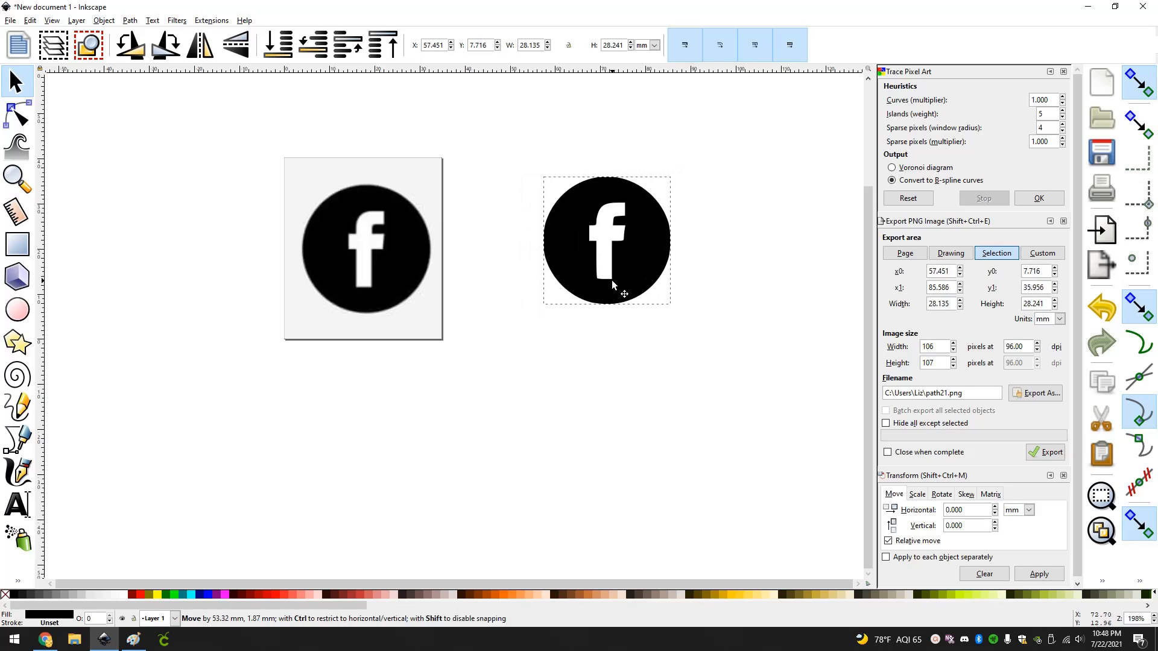
{"action": "left_click", "coordinate": [366, 288]}
{"action": "key", "text": "Delete"}
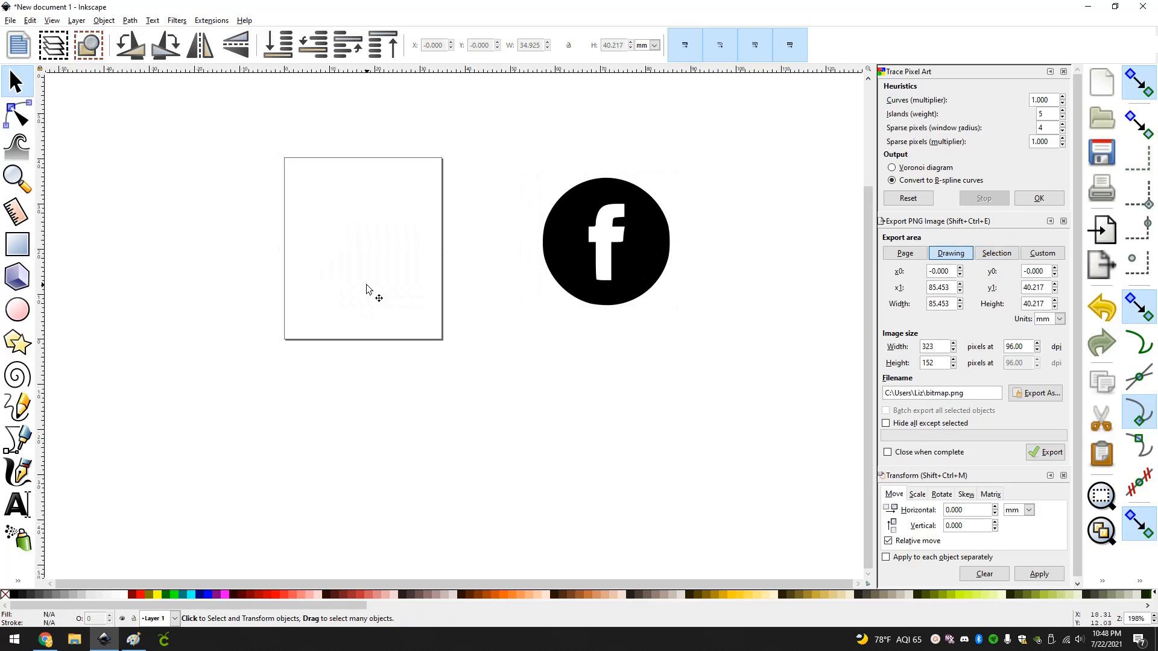
{"action": "left_click_drag", "start_coordinate": [578, 259], "coordinate": [338, 266]}
{"action": "left_click", "coordinate": [511, 307]}
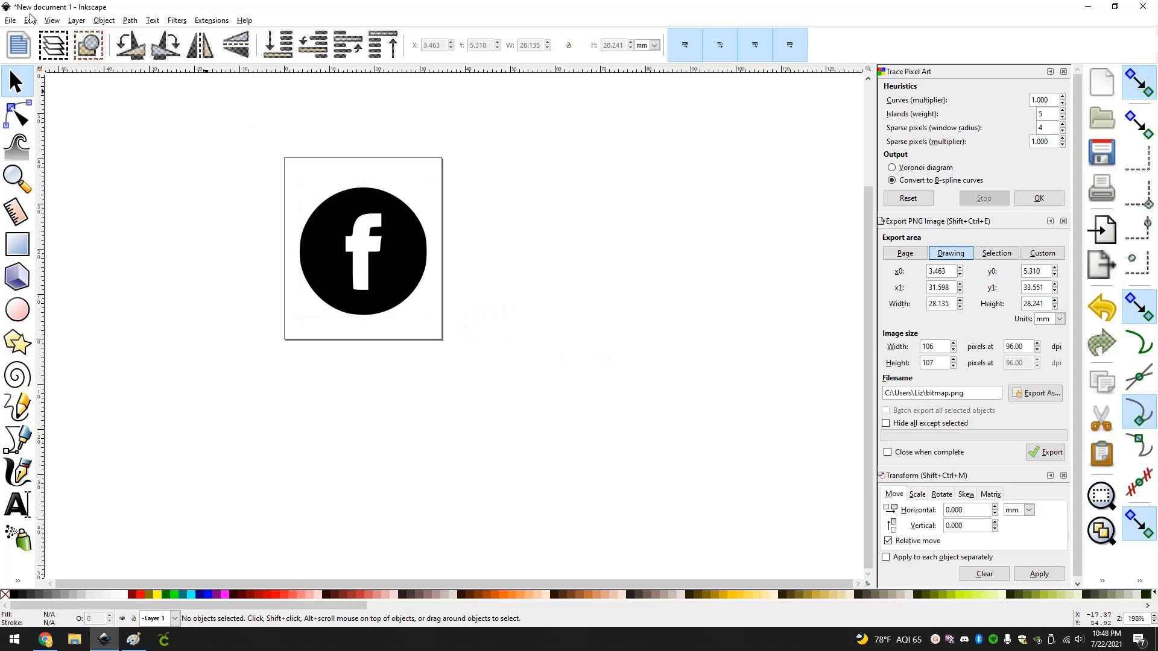
Save the drawing to the Desktop as an Inkscape SVG named Facebook_Logo.
{"action": "left_click", "coordinate": [10, 20]}
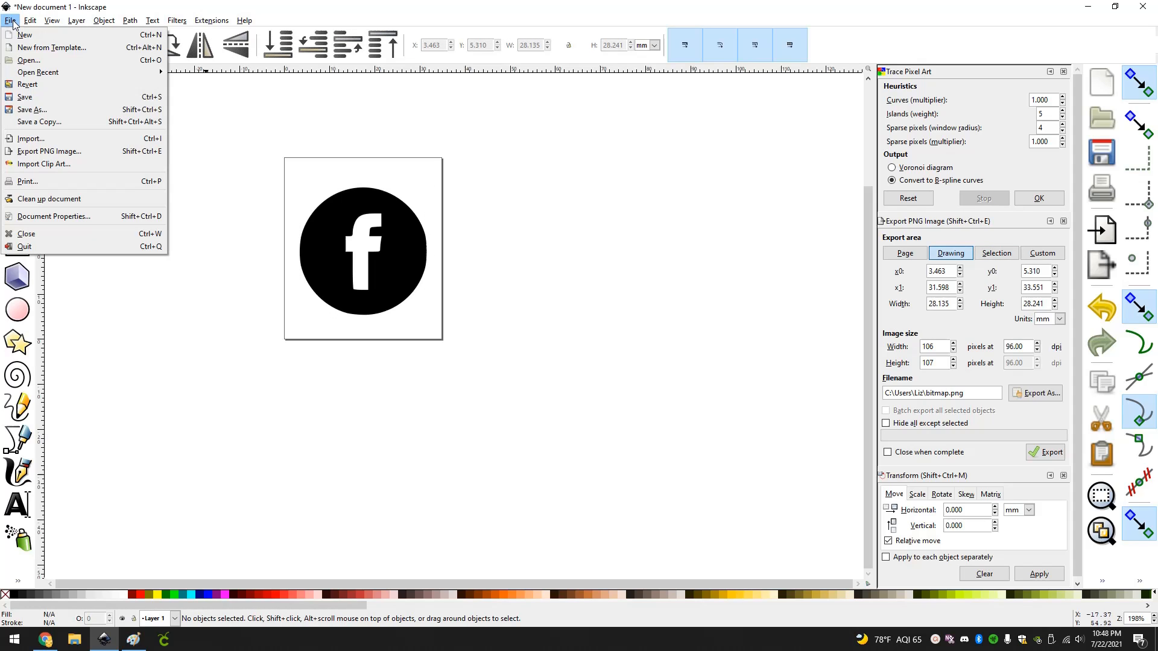
{"action": "left_click", "coordinate": [47, 109]}
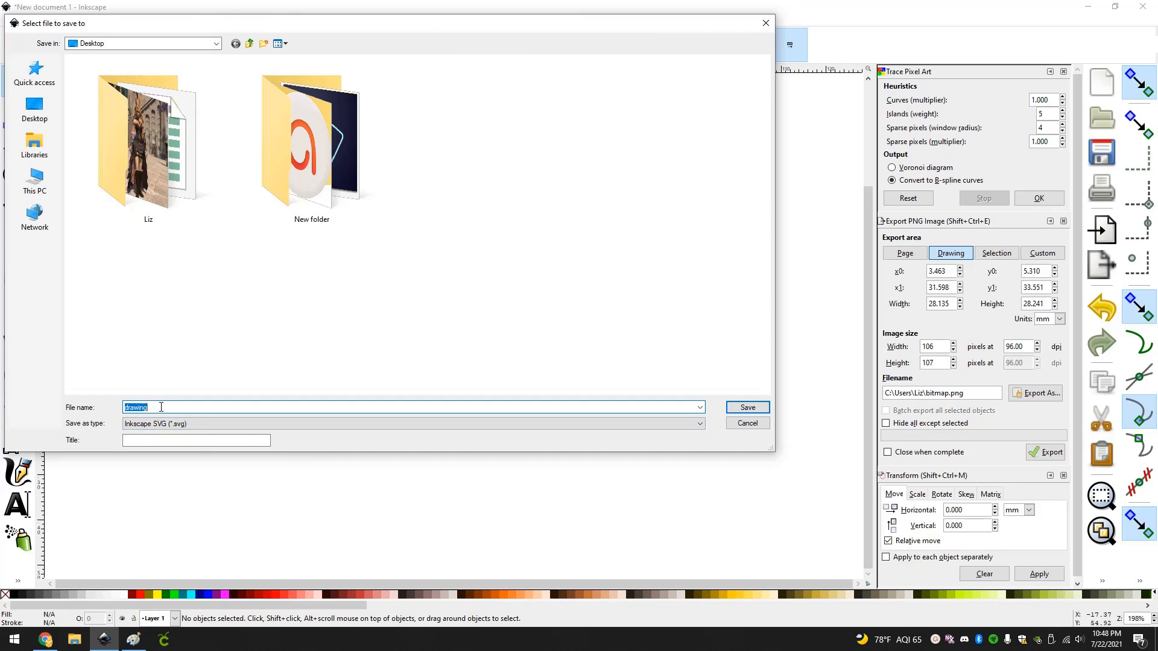
{"action": "type", "text": "Facebook_Logo"}
{"action": "key", "text": "Return"}
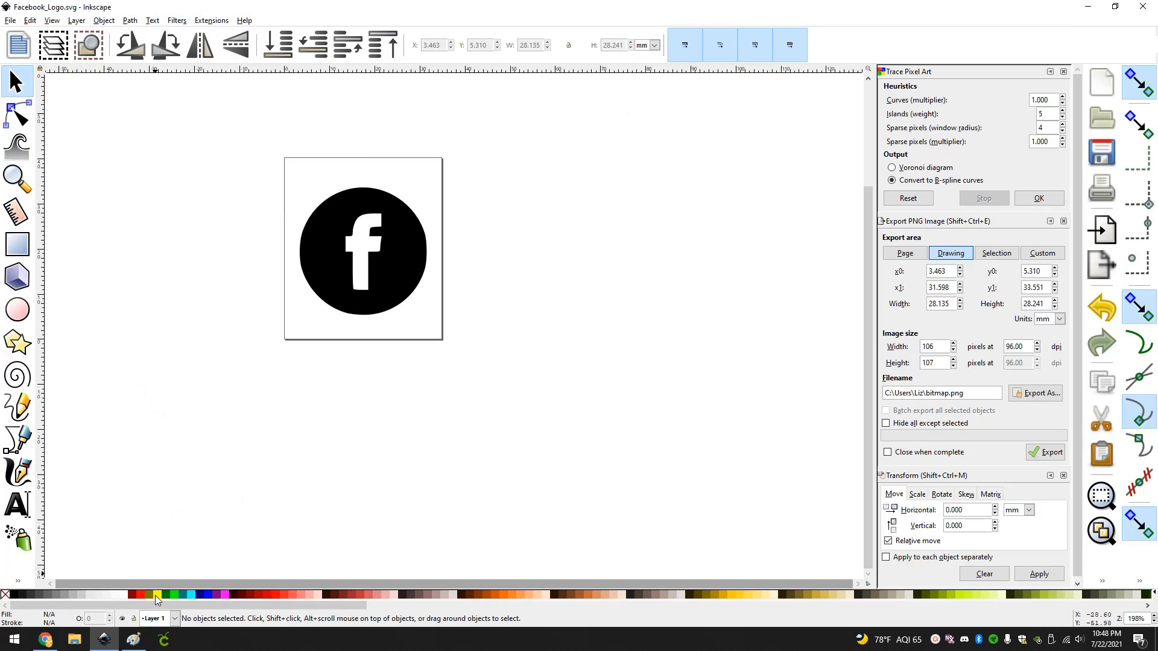
Switch to Cricut Design Space and load the Facebook_Logo file from the Desktop as a new image upload.
{"action": "left_click", "coordinate": [160, 643]}
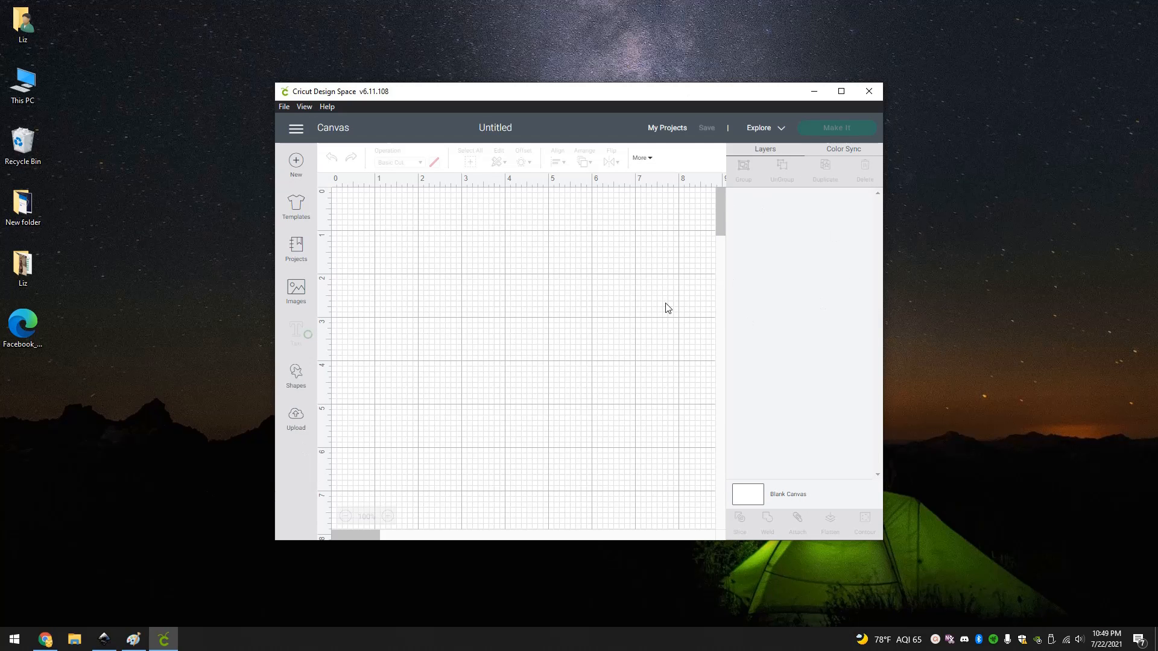
{"action": "left_click", "coordinate": [299, 418]}
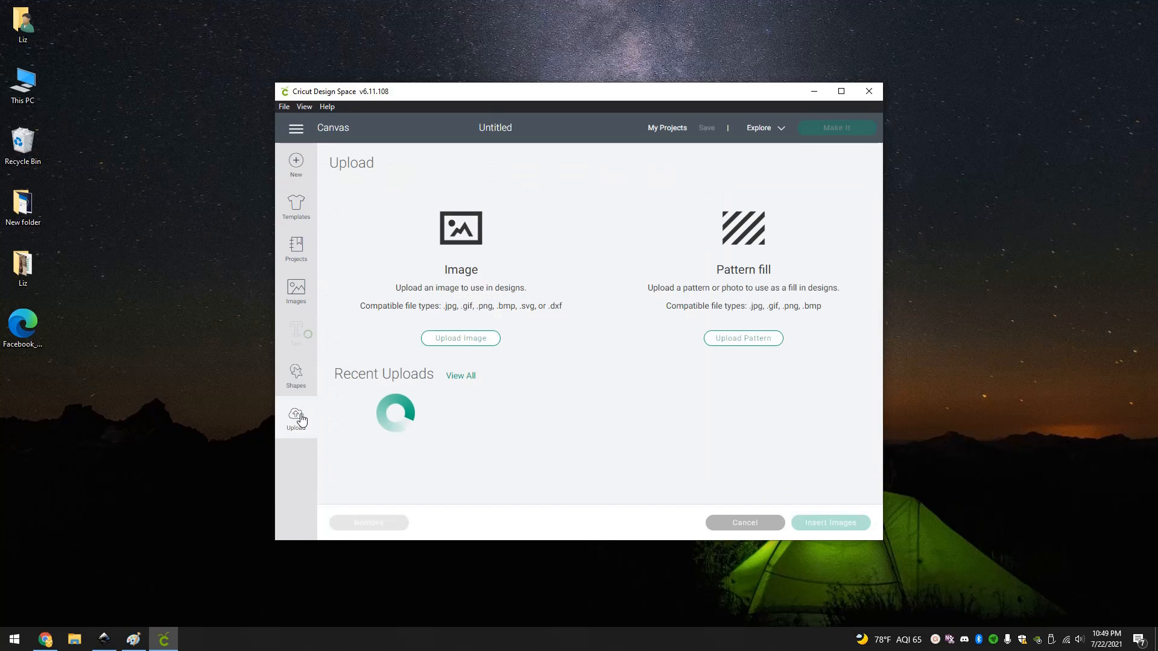
{"action": "left_click", "coordinate": [440, 339]}
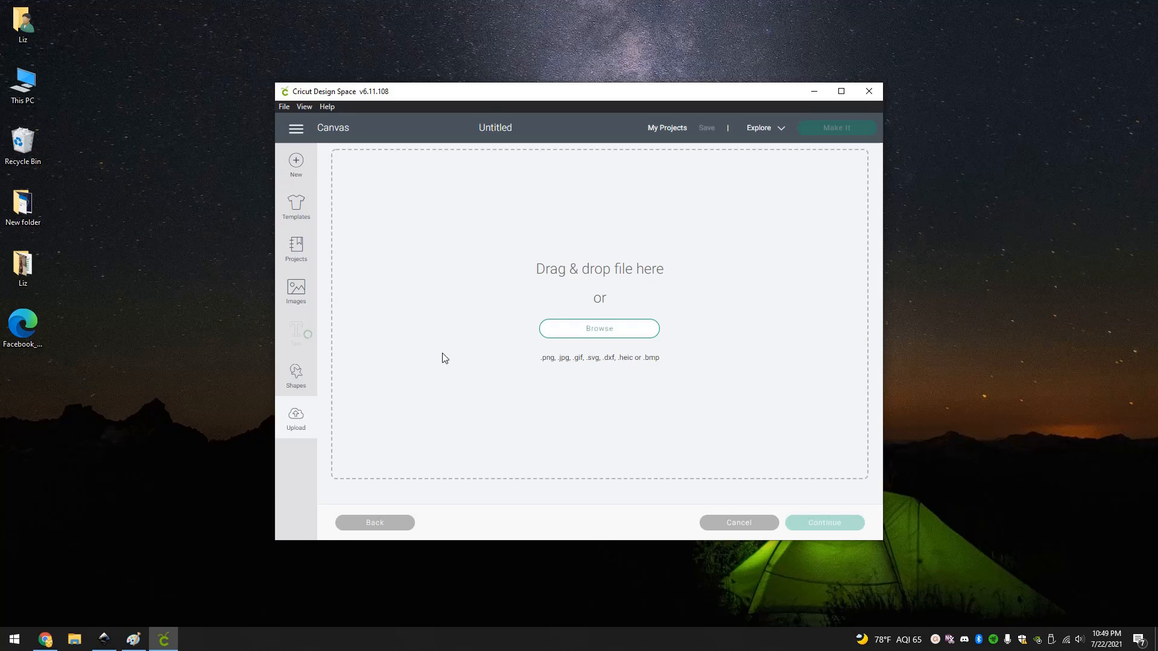
{"action": "left_click", "coordinate": [562, 335]}
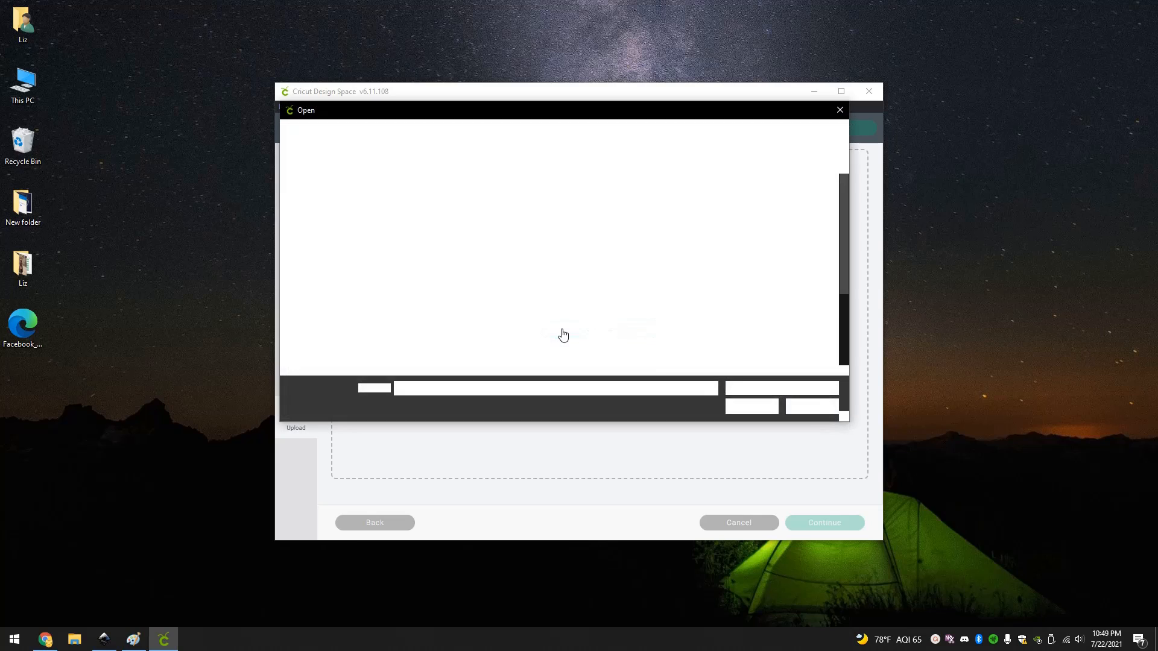
{"action": "scroll", "coordinate": [643, 241], "scroll_direction": "down", "scroll_amount": 2}
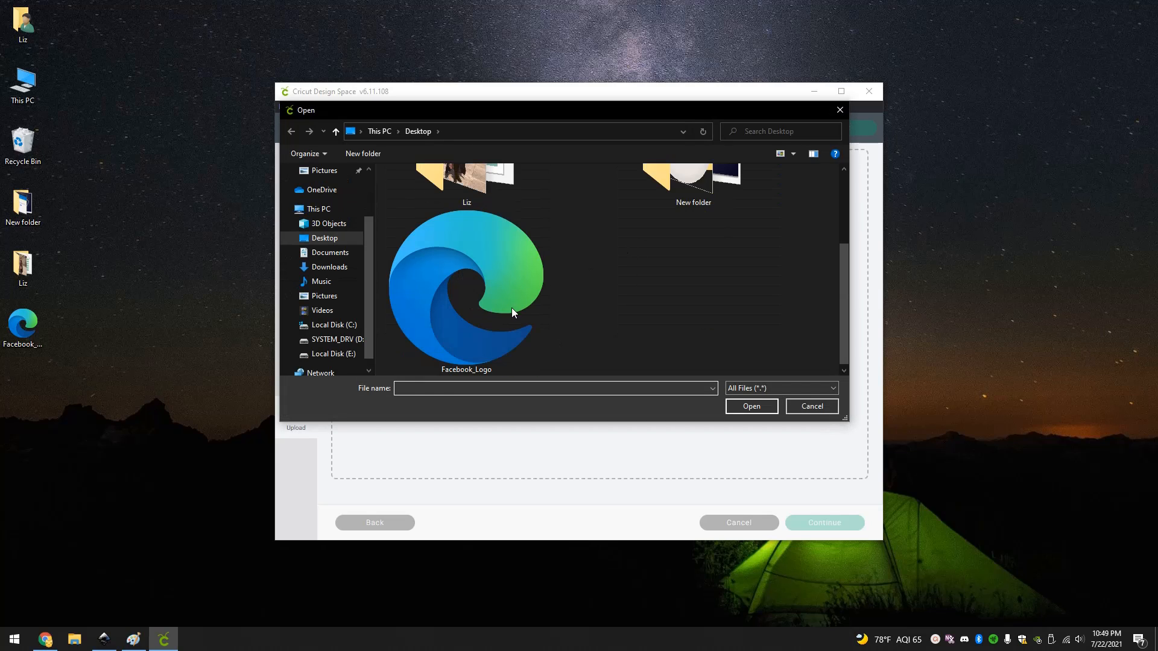
{"action": "double_click", "coordinate": [498, 327]}
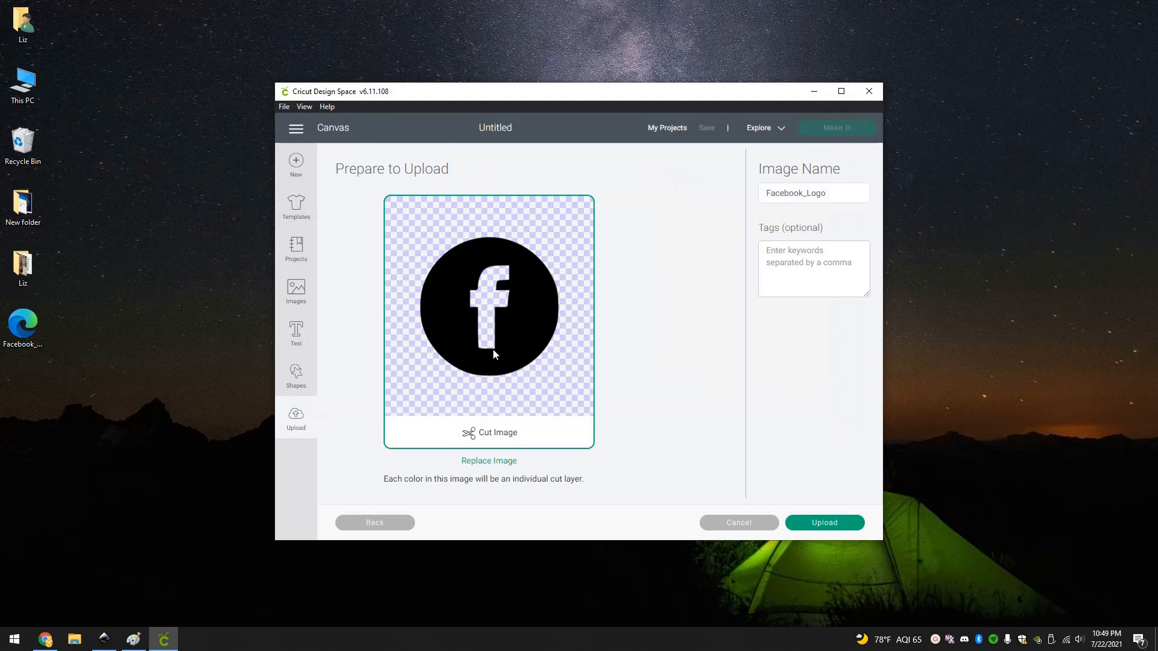